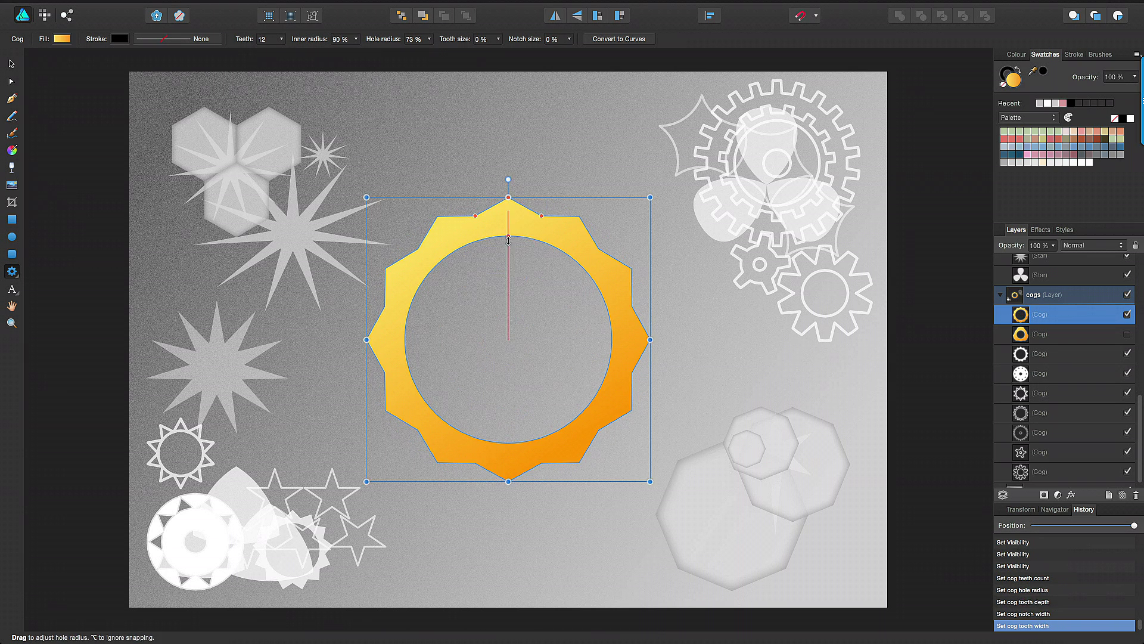
Step: Reduce the yellow cog's hole radius to 15% and its inner radius to 56%
left_click_drag(508, 237, 509, 319)
left_click_drag(475, 216, 495, 292)
left_click_drag(522, 291, 487, 262)
mouse_move(508, 198)
left_mouse_down()
mouse_move(534, 238)
mouse_move(509, 200)
left_mouse_up()
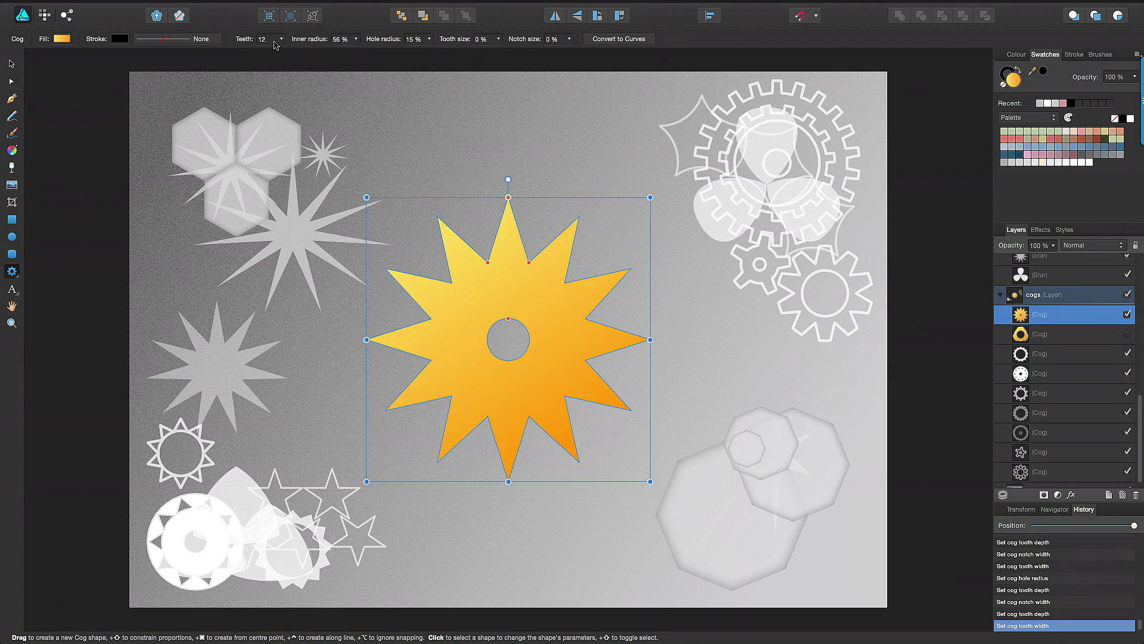
Step: Lower the cog's number of teeth, enlarge its hole radius to 56% and reshape its teeth
left_click(281, 38)
left_click_drag(284, 58, 267, 58)
left_click_drag(508, 318, 509, 261)
left_click_drag(439, 299, 404, 279)
left_click_drag(508, 197, 478, 318)
Step: Raise the cog to 28 teeth and set its inner radius to 95%
left_click(281, 40)
left_click_drag(271, 55, 334, 55)
left_click_drag(496, 220, 493, 205)
mouse_move(509, 197)
left_mouse_down()
mouse_move(509, 208)
mouse_move(509, 198)
left_mouse_up()
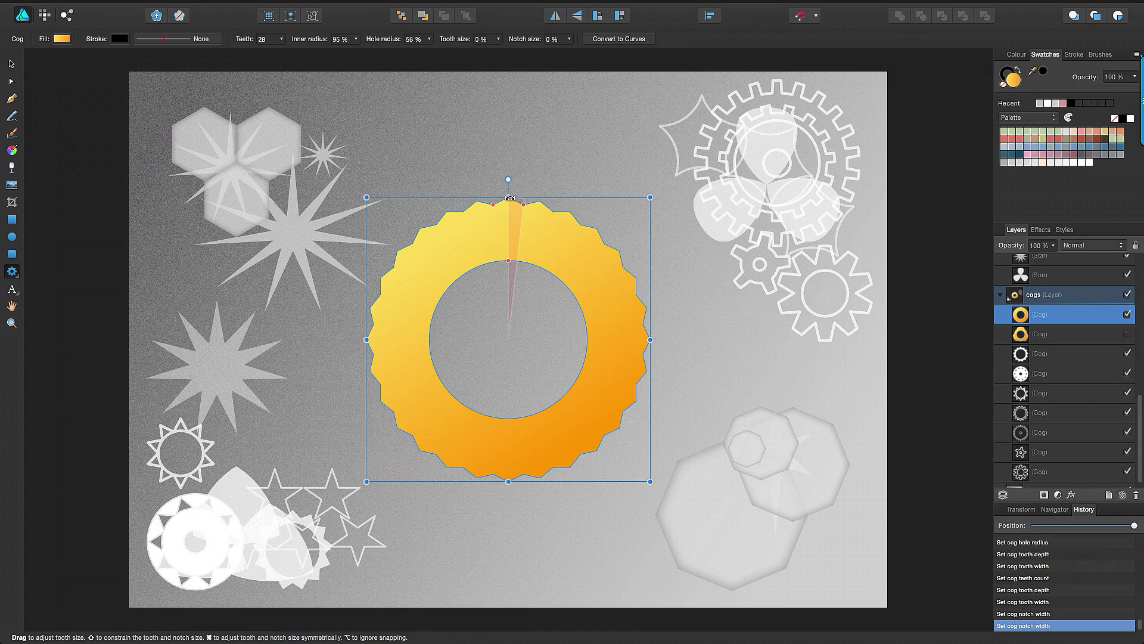
Step: Reshape the cog into a smooth ring with a 33% hole radius and 100% inner radius, tooth size and notch size
left_click_drag(509, 260, 508, 257)
mouse_move(493, 204)
left_mouse_down()
mouse_move(495, 229)
mouse_move(510, 199)
left_mouse_up()
left_click_drag(508, 339, 513, 295)
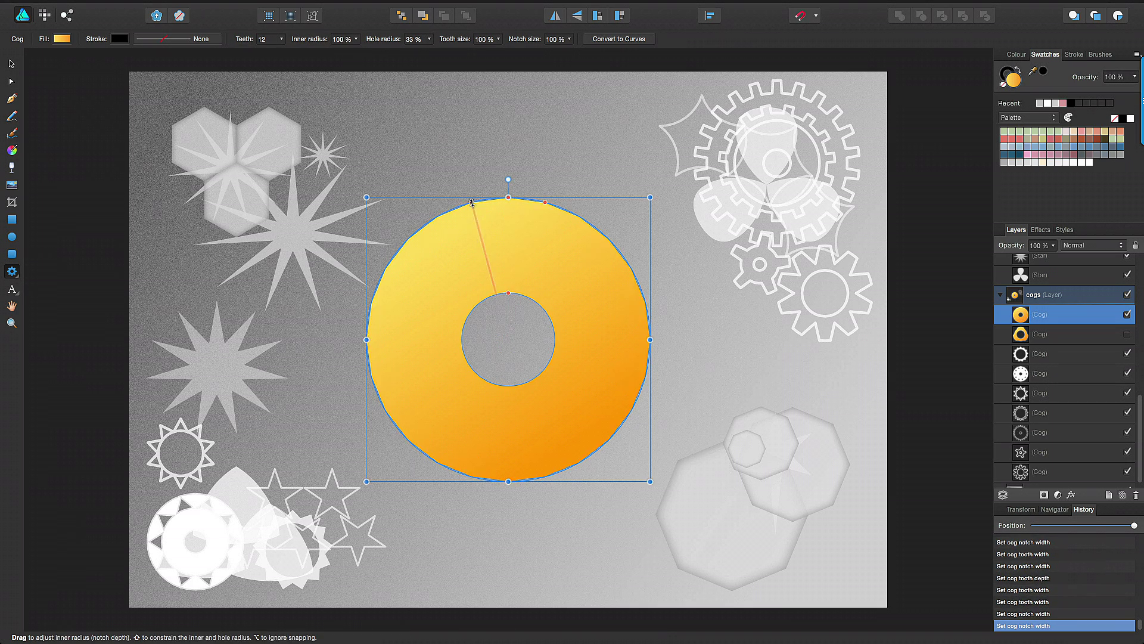
left_click_drag(473, 202, 504, 197)
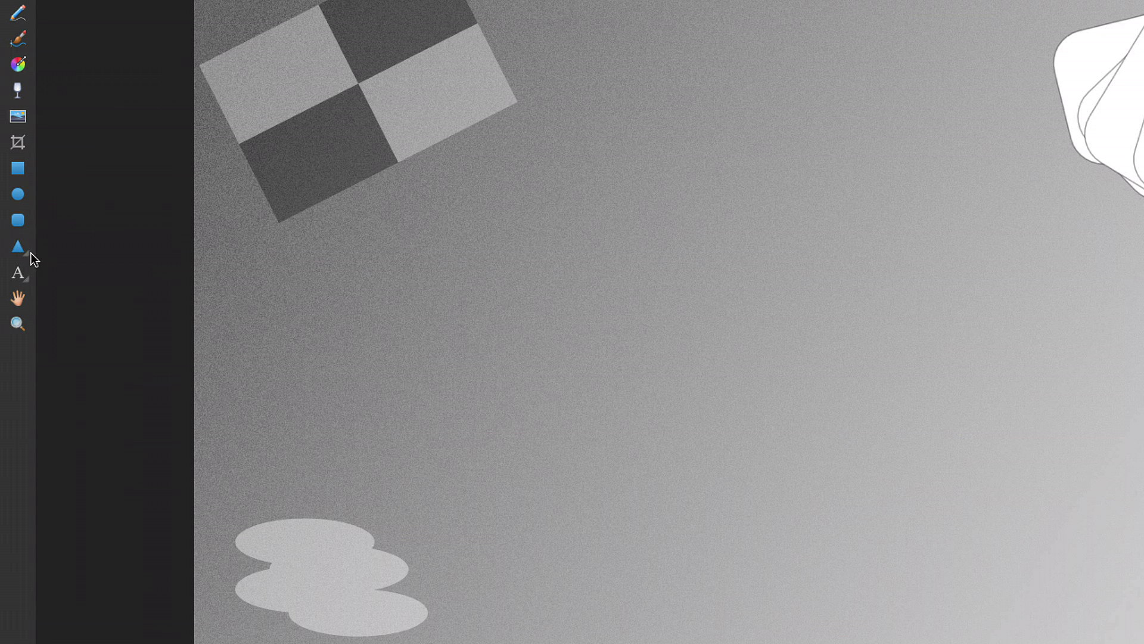
Step: Draw a rounded rectangle outward from the page centre, constrained to a square about 77 mm wide, and delete it
left_click(27, 253)
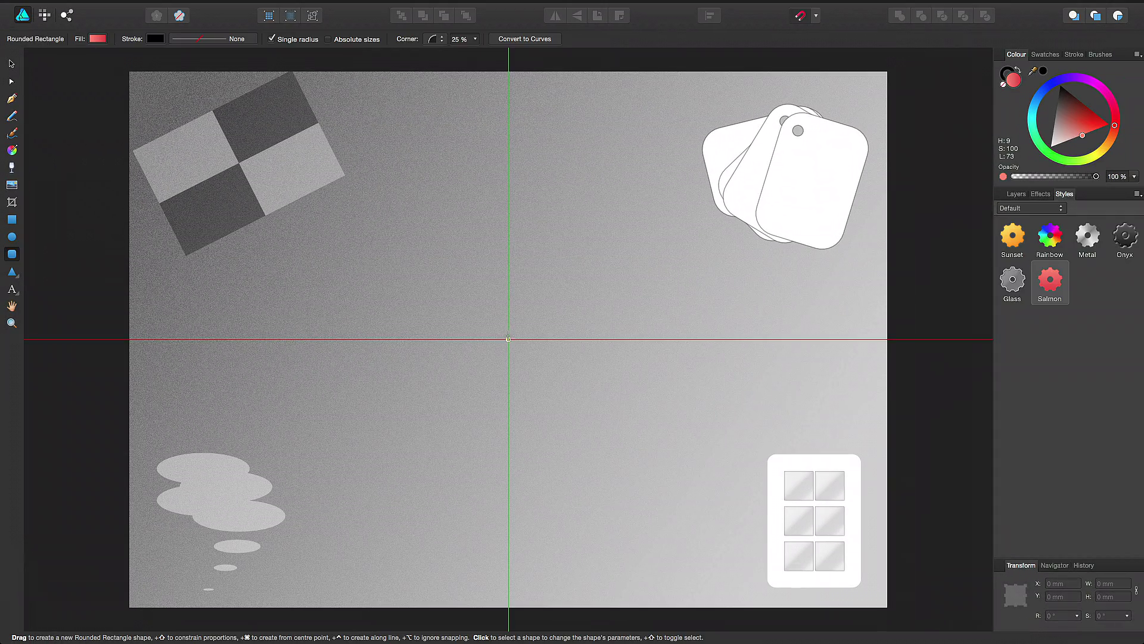
left_click_drag(508, 339, 633, 399)
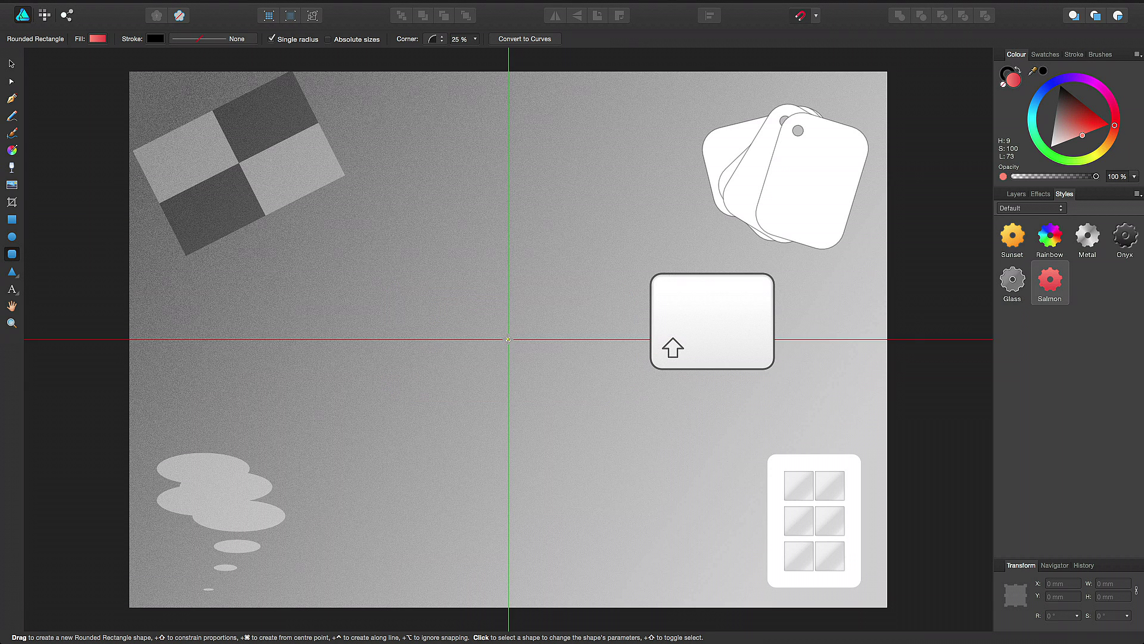
left_click_drag(508, 340, 723, 437)
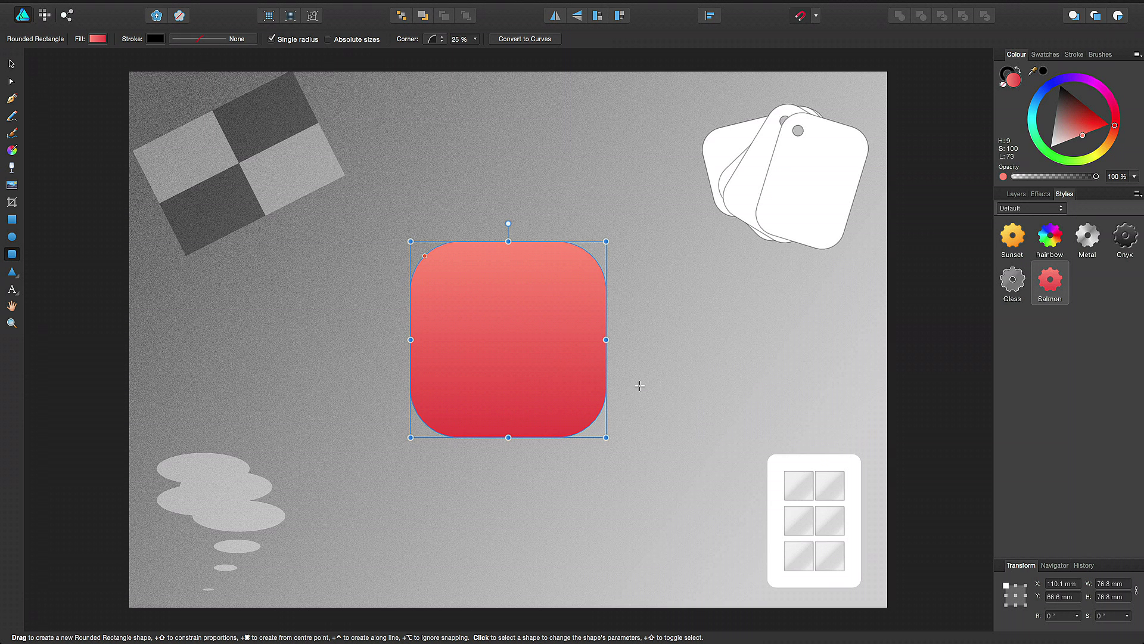
key("Delete")
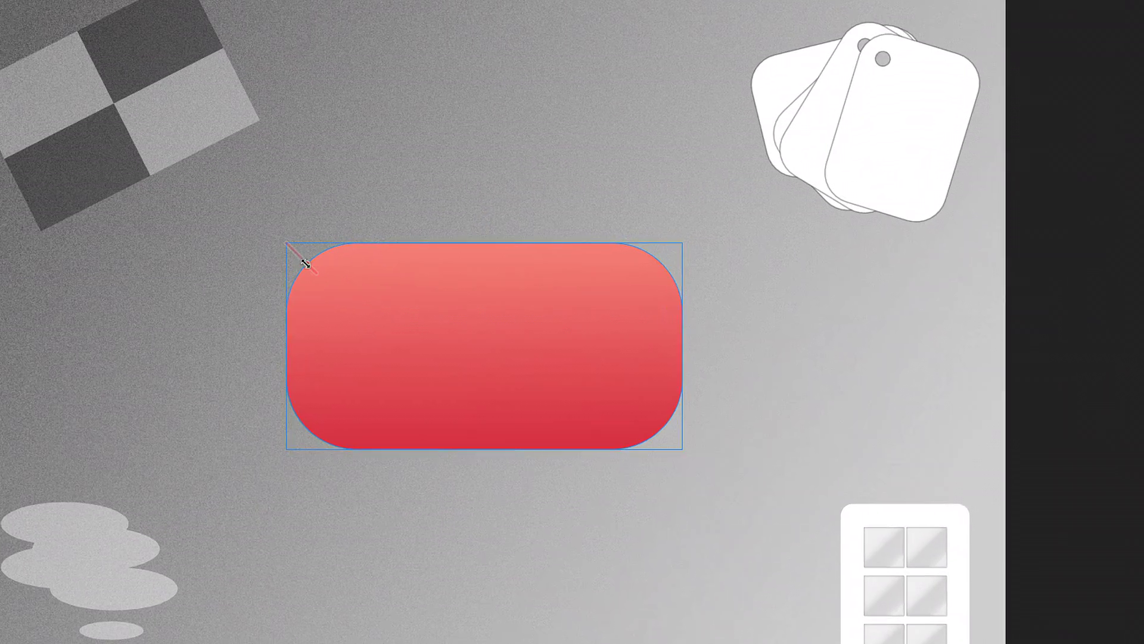
Step: Round the wide red rectangle's corners until its ends are semicircular, and reduce the corner radius to nearly square
left_click_drag(374, 276, 387, 290)
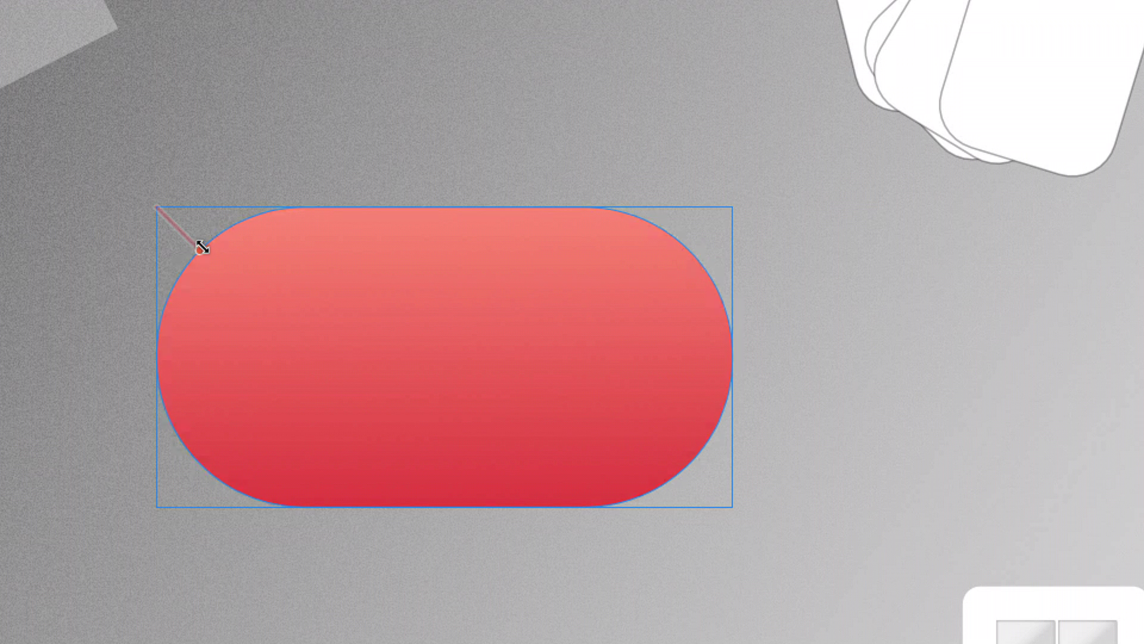
left_click_drag(201, 248, 165, 215)
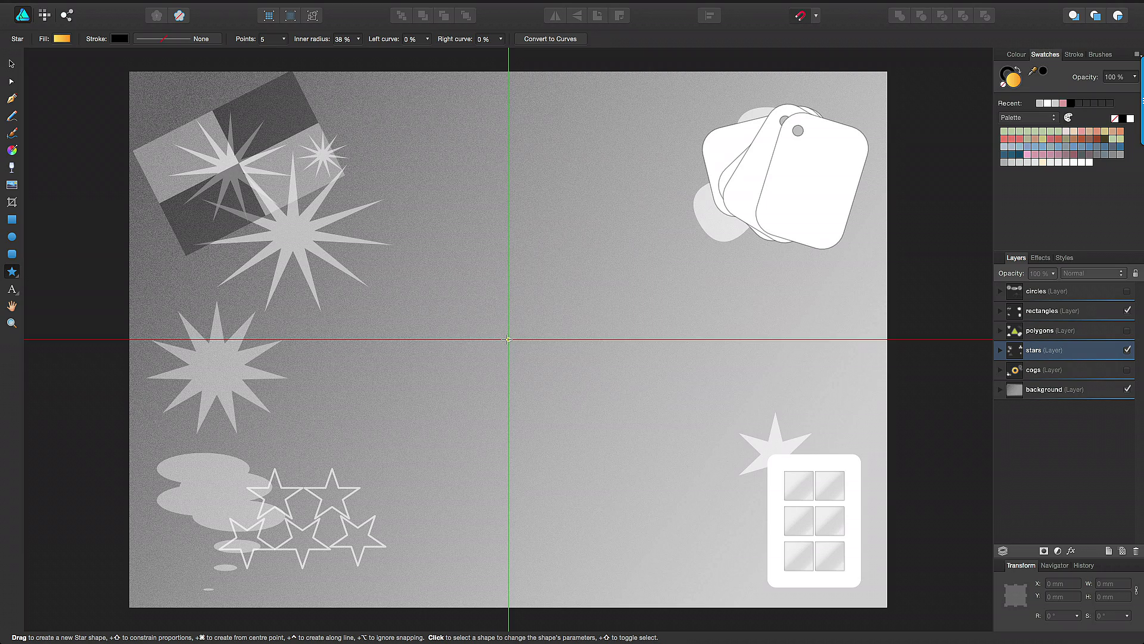
Step: Draw a yellow five-pointed star outward from the page centre and try out different numbers of points
left_click_drag(508, 329, 679, 474)
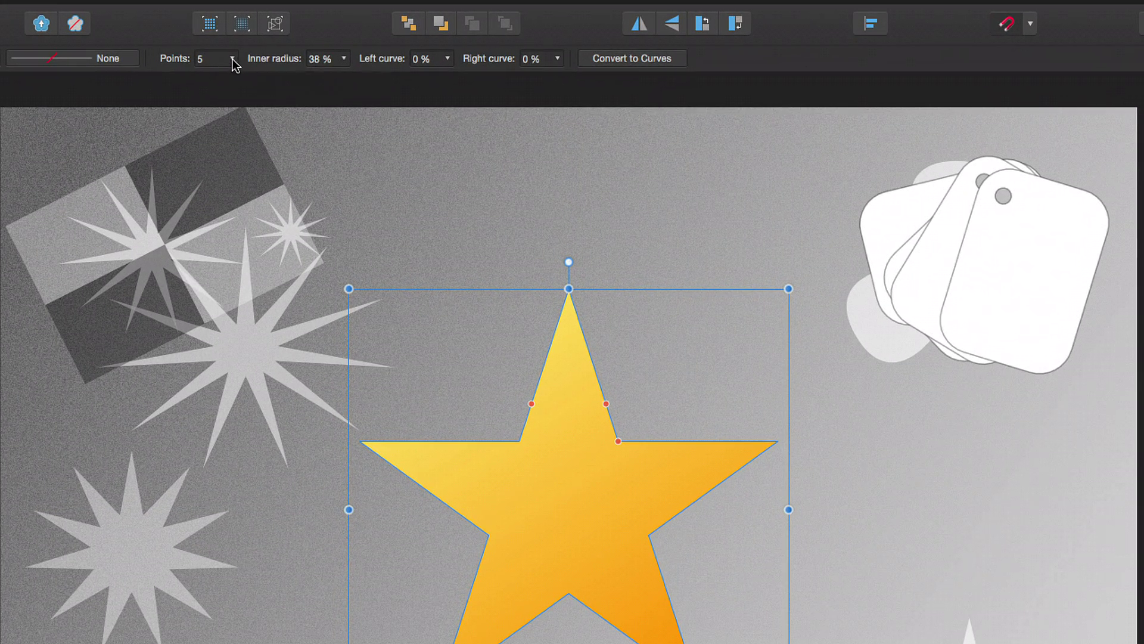
left_click(232, 59)
left_click_drag(233, 83, 281, 84)
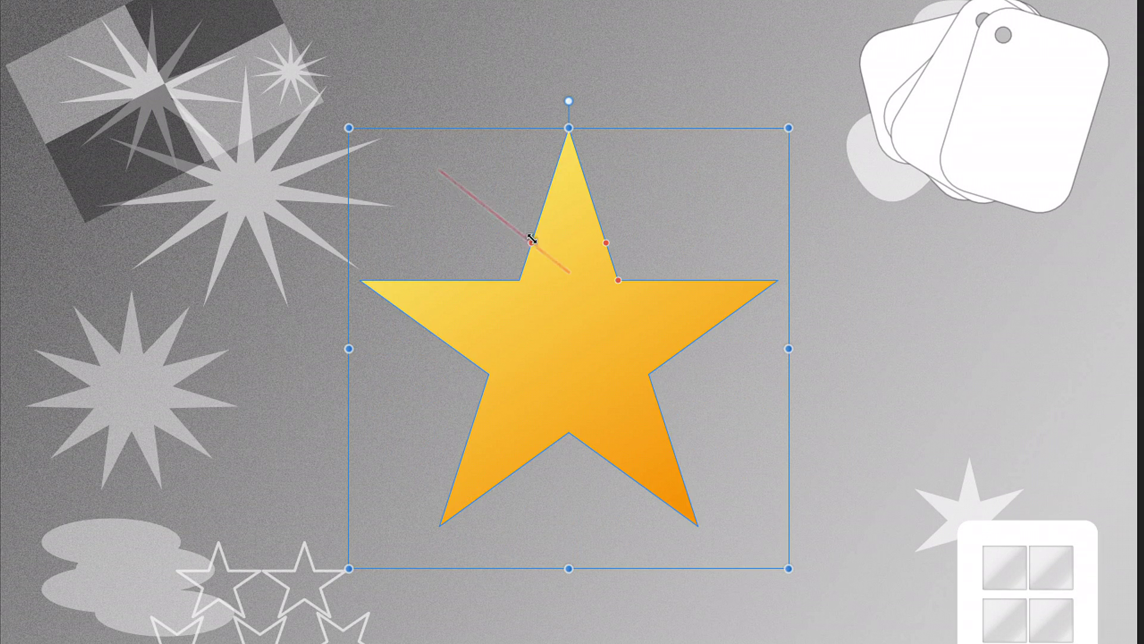
Step: Adjust the left and right curves on the edges of the yellow five-pointed star
mouse_move(531, 239)
left_mouse_down()
mouse_move(471, 189)
mouse_move(526, 241)
left_mouse_up()
mouse_move(605, 242)
left_mouse_down()
mouse_move(661, 200)
mouse_move(606, 242)
left_mouse_up()
left_click_drag(605, 238, 653, 179)
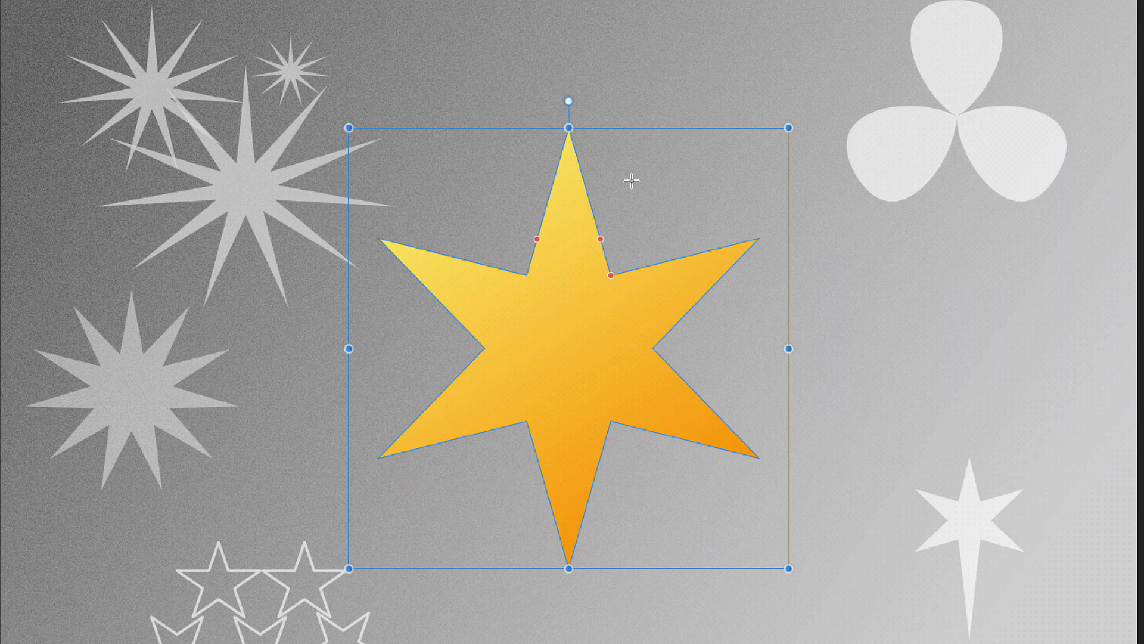
Step: Vary the inner radius of the six- and four-pointed stars, and widen the three-pointed star into a triangle
left_click_drag(611, 275, 632, 238)
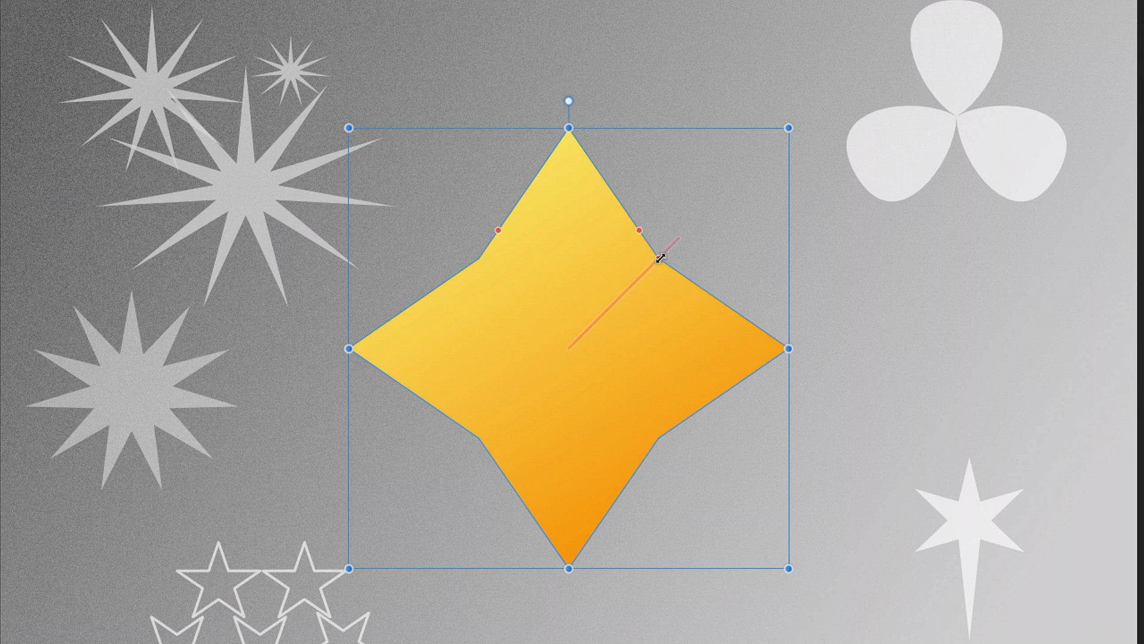
left_click_drag(660, 257, 617, 361)
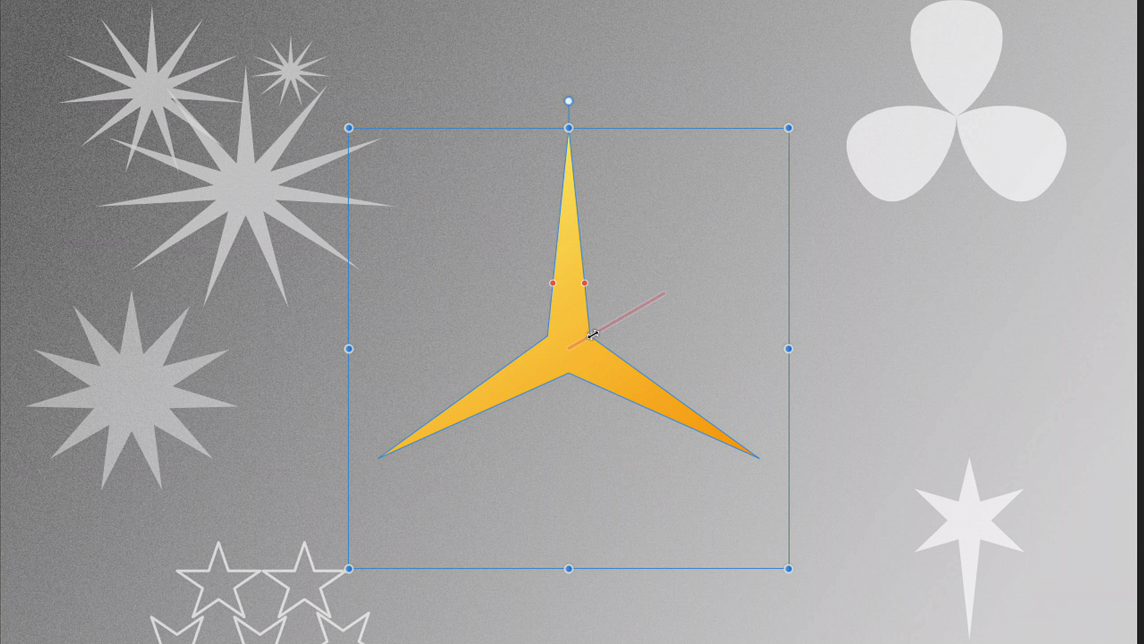
left_click_drag(593, 335, 664, 293)
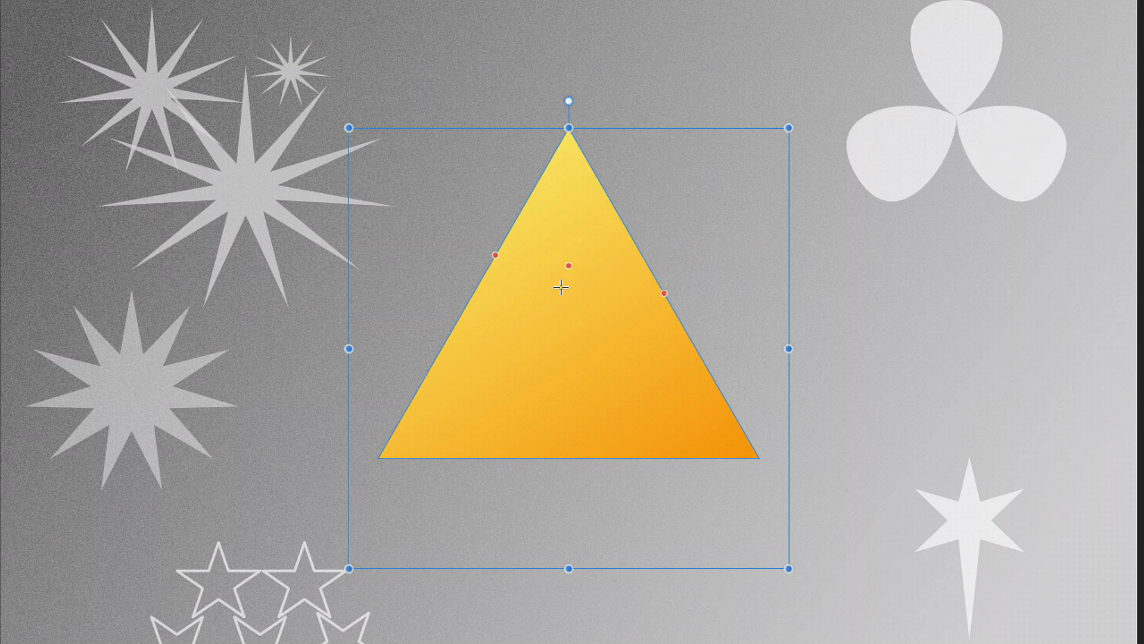
Step: Narrow the curved three-pointed star's inner radius, raise it to nine points, and widen the inner radius again
left_click_drag(663, 293, 613, 329)
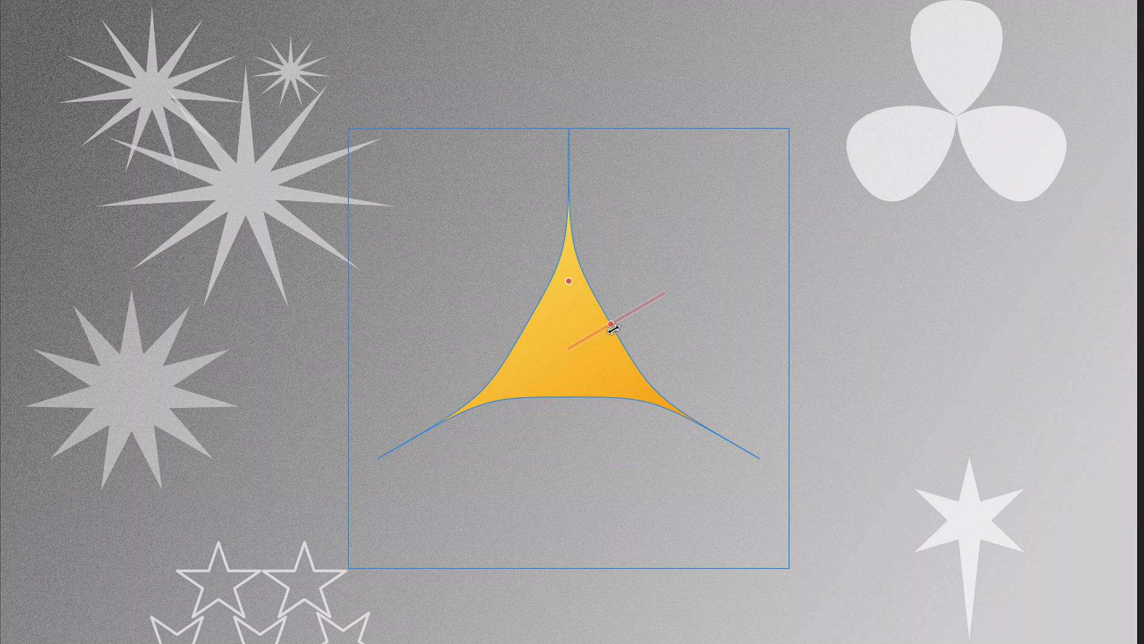
key("Up")
key("Up")
key("Up")
key("Up")
key("Up")
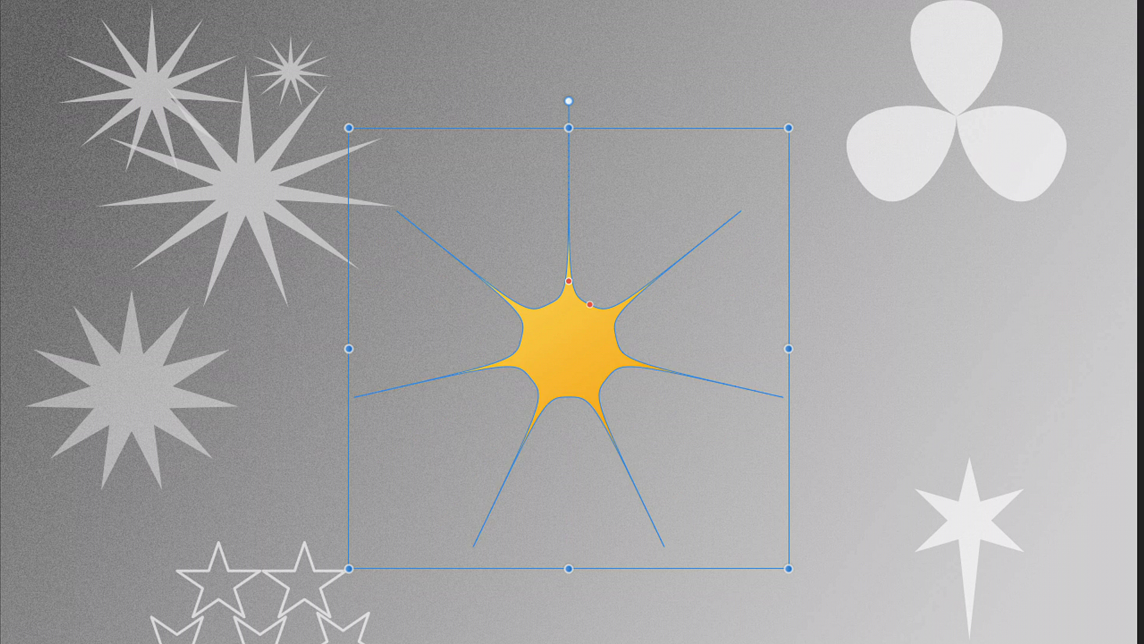
key("Up")
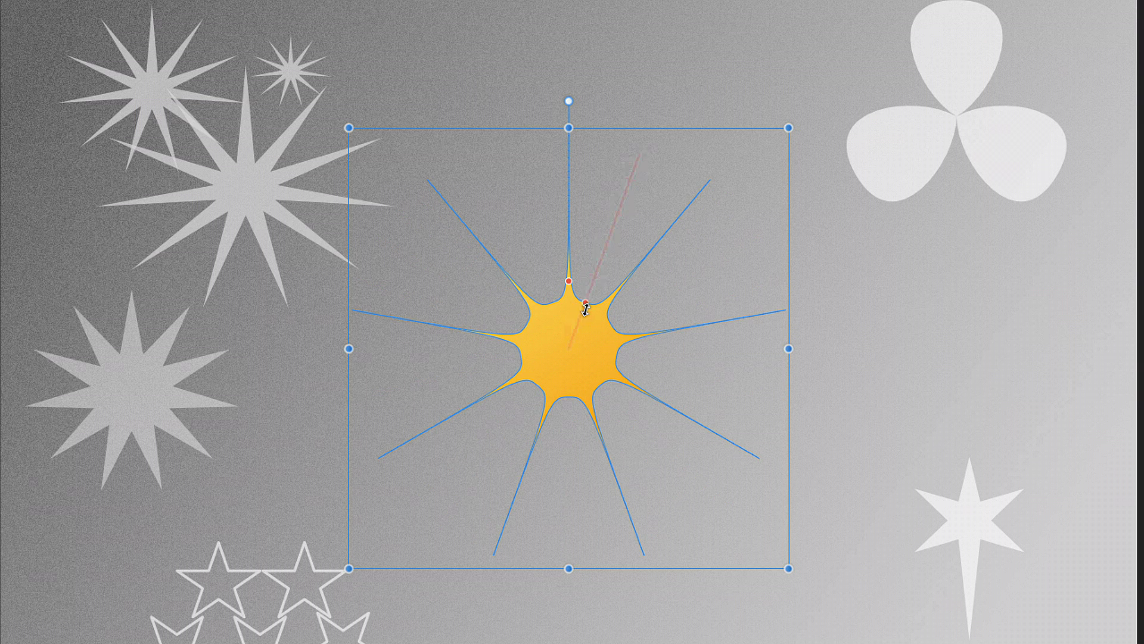
left_click_drag(586, 308, 632, 218)
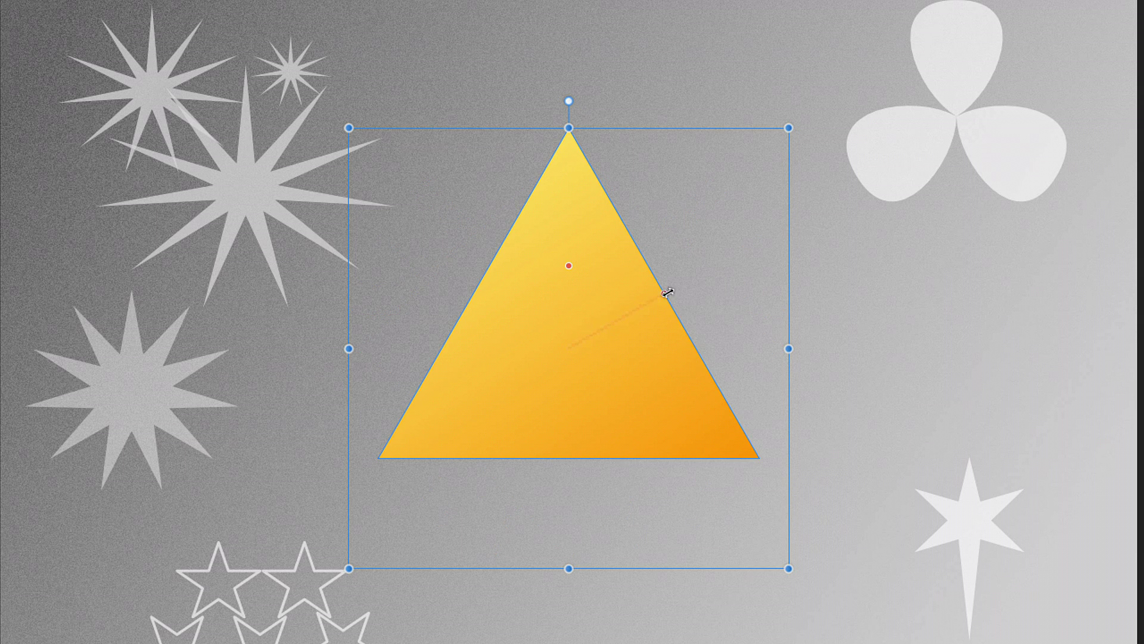
Step: Turn the yellow triangle into three broad petals by curving its edges outward and collapsing the inner radius to the centre
left_click_drag(668, 292, 651, 247)
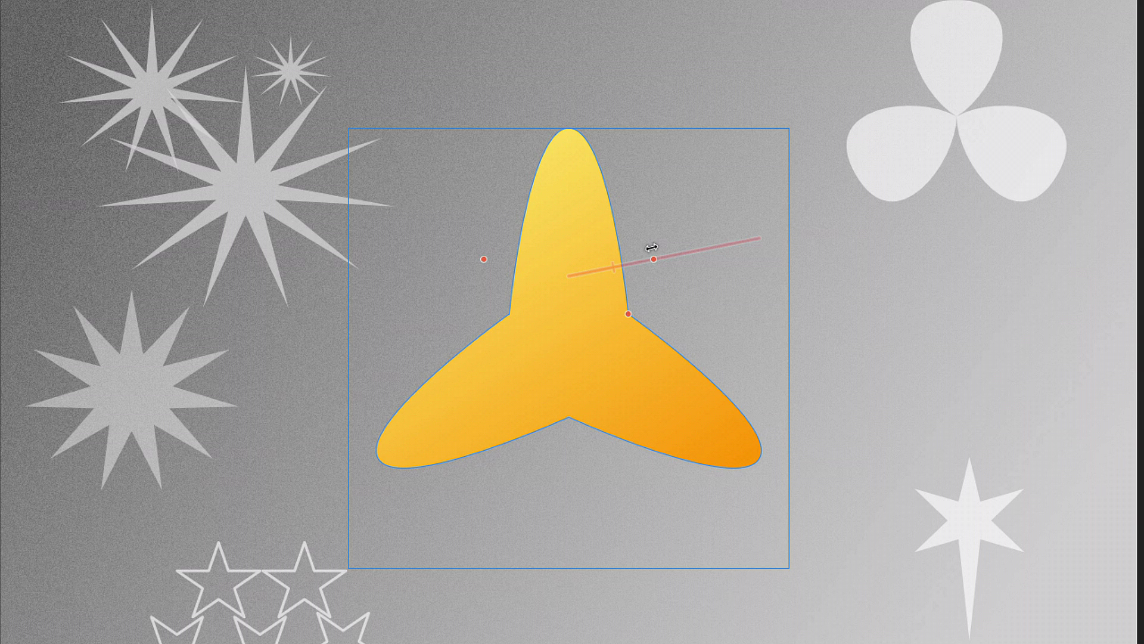
left_click_drag(629, 313, 573, 358)
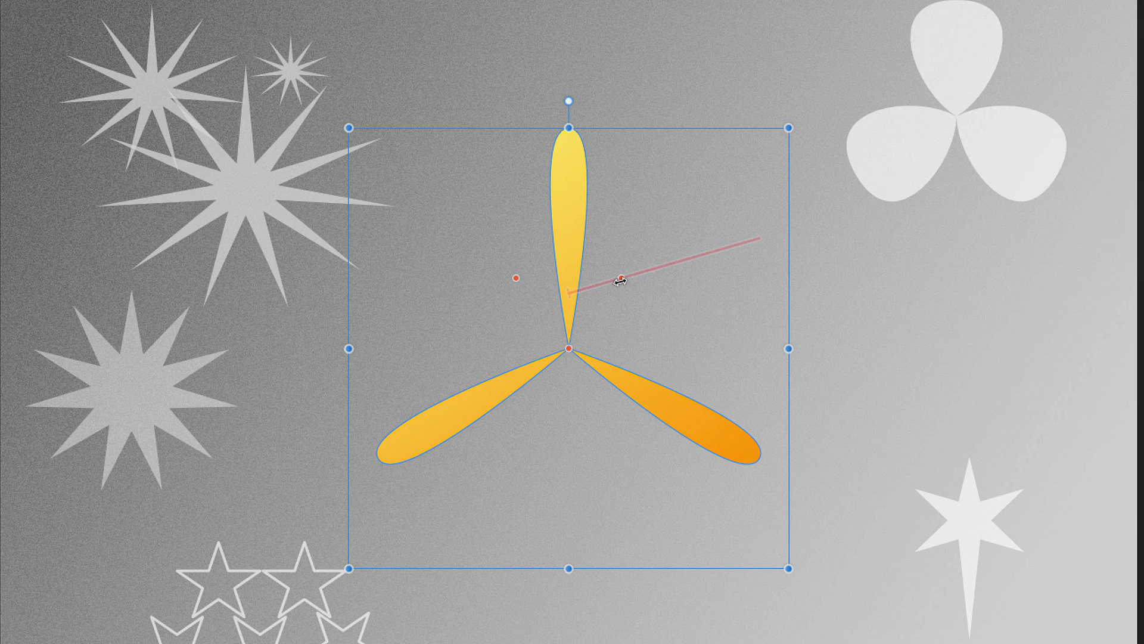
left_click_drag(620, 282, 759, 238)
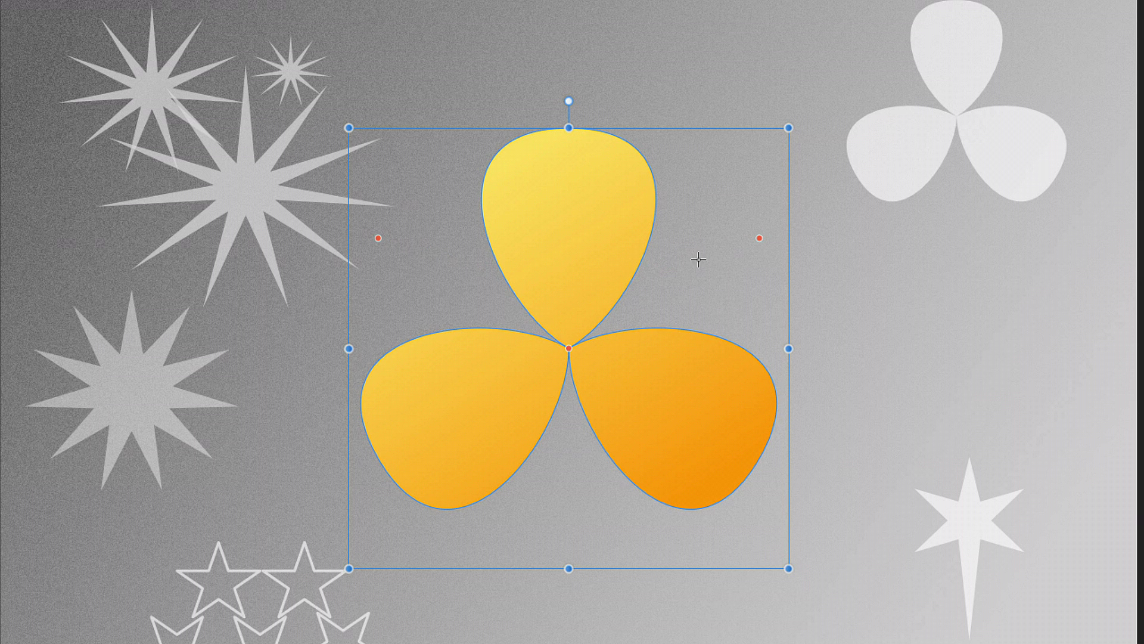
Step: Raise the petal shape to eight points, widen its inner radius into a solid flower, and adjust the left curve
key("Up")
key("Up")
key("Up")
key("Up")
key("Up")
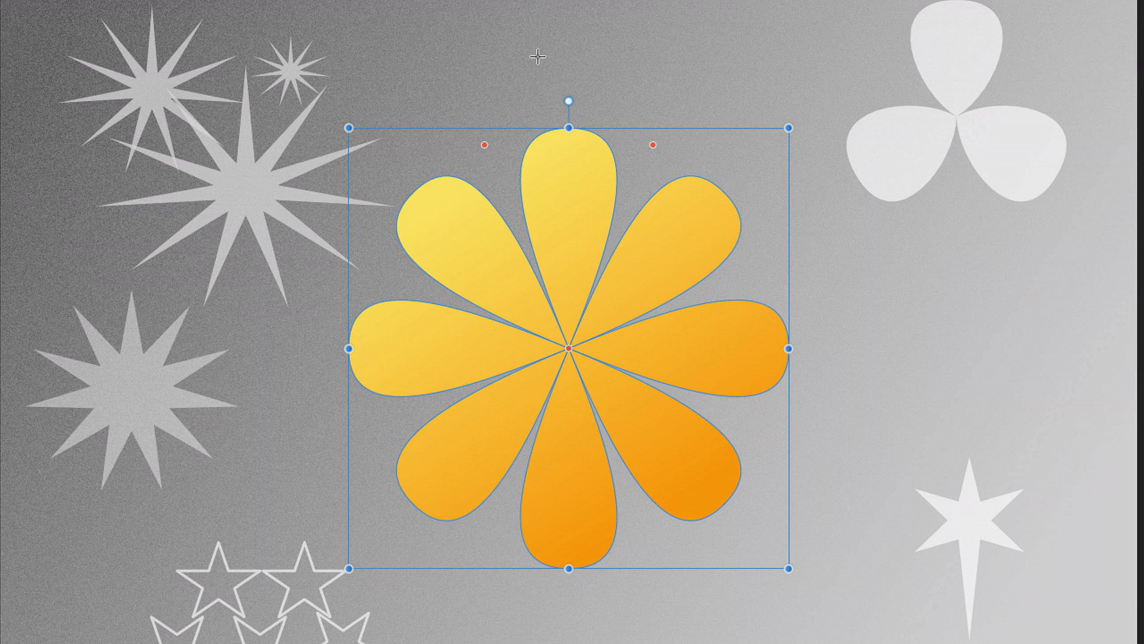
left_click_drag(568, 348, 633, 192)
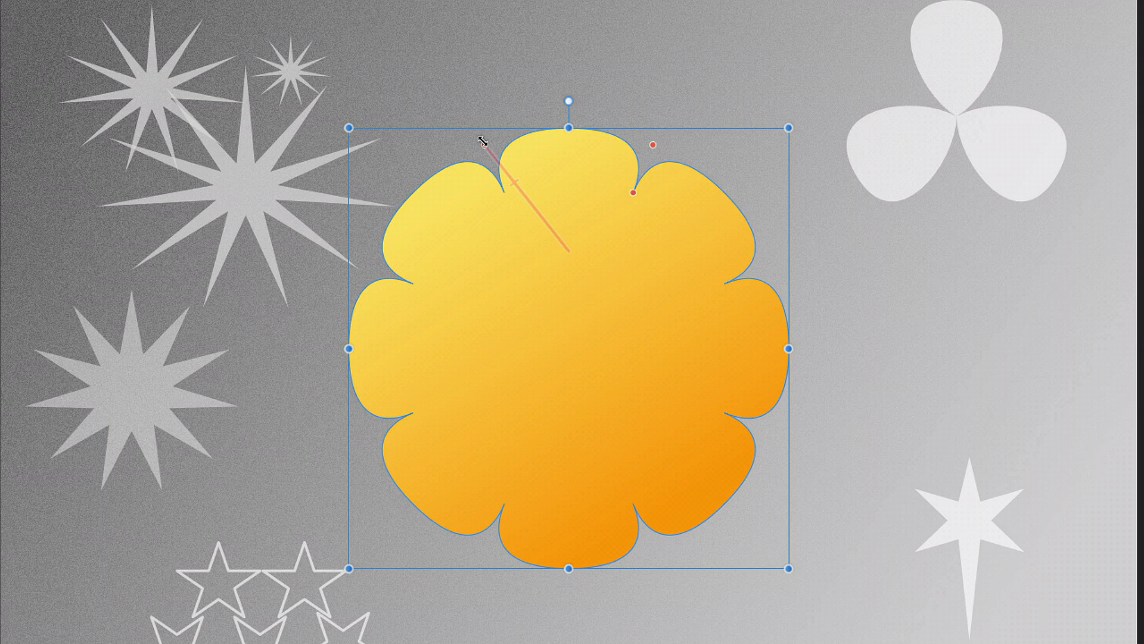
left_click_drag(483, 142, 480, 210)
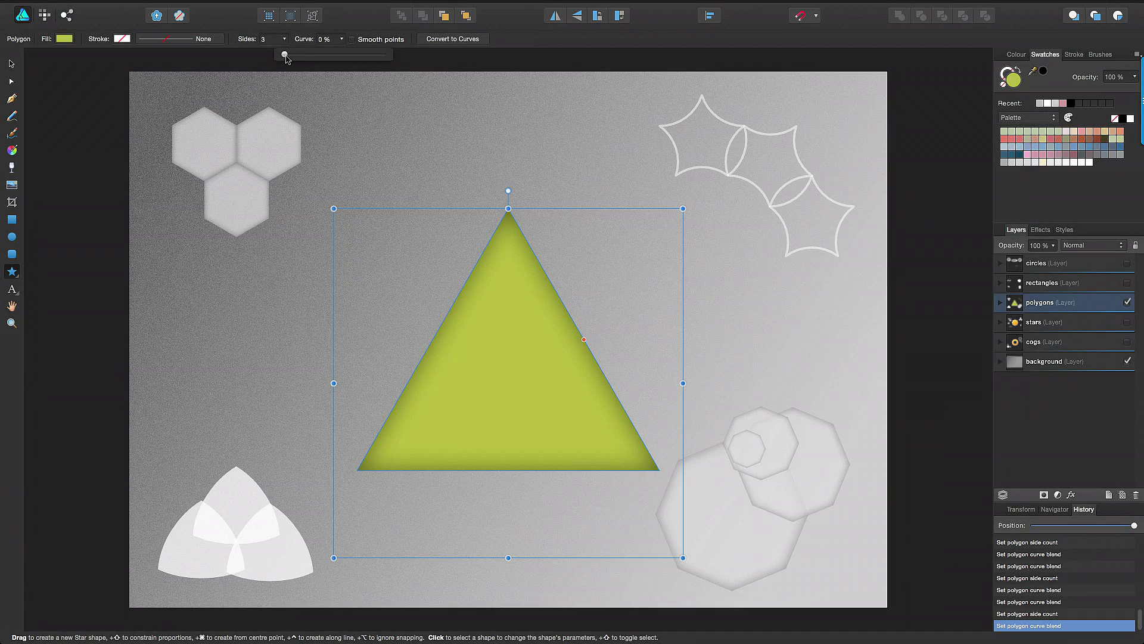
Step: Vary the green polygon's number of sides and bow the triangle's sides outward
mouse_move(285, 56)
left_mouse_down()
mouse_move(248, 84)
mouse_move(268, 92)
left_mouse_up()
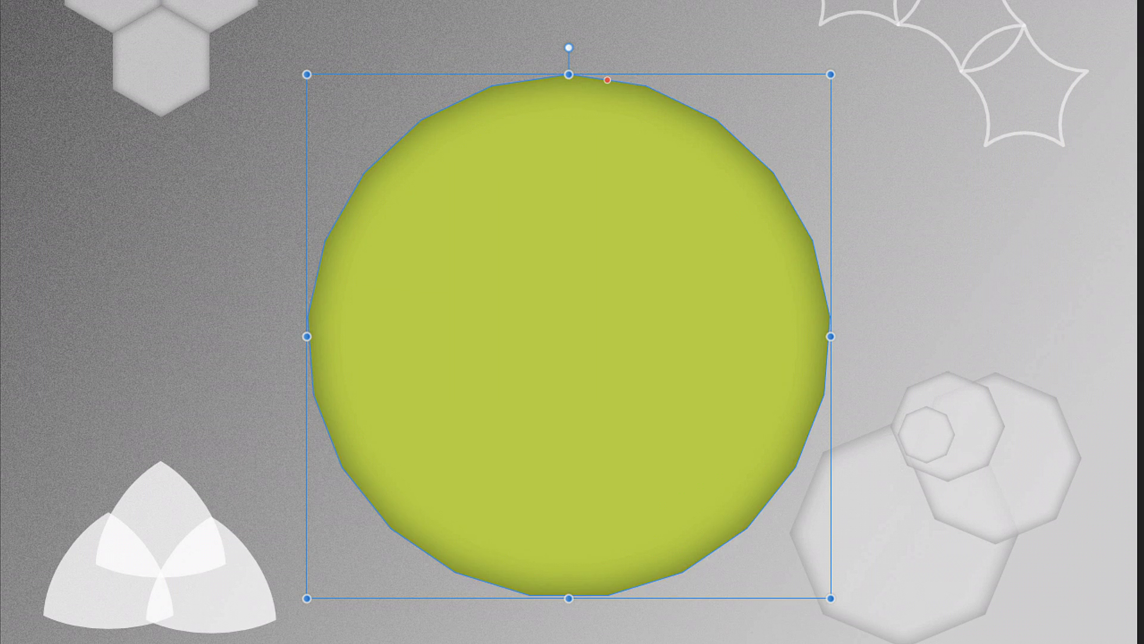
left_click_drag(682, 271, 746, 243)
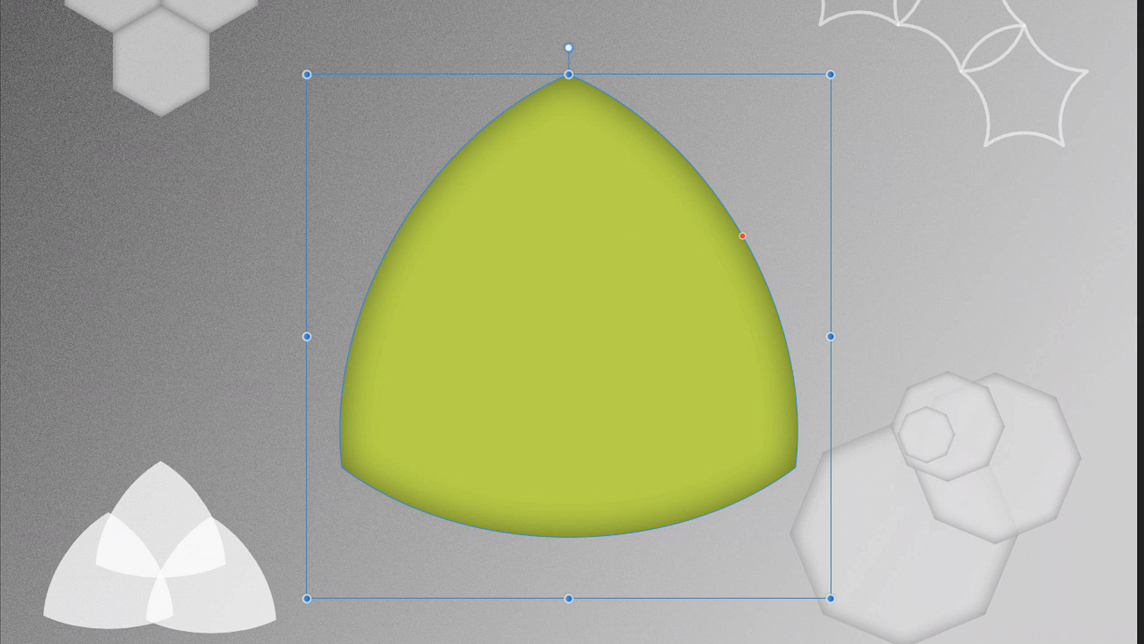
Step: Raise the green polygon to four sides and bow its sides inward into a concave diamond
key("Up")
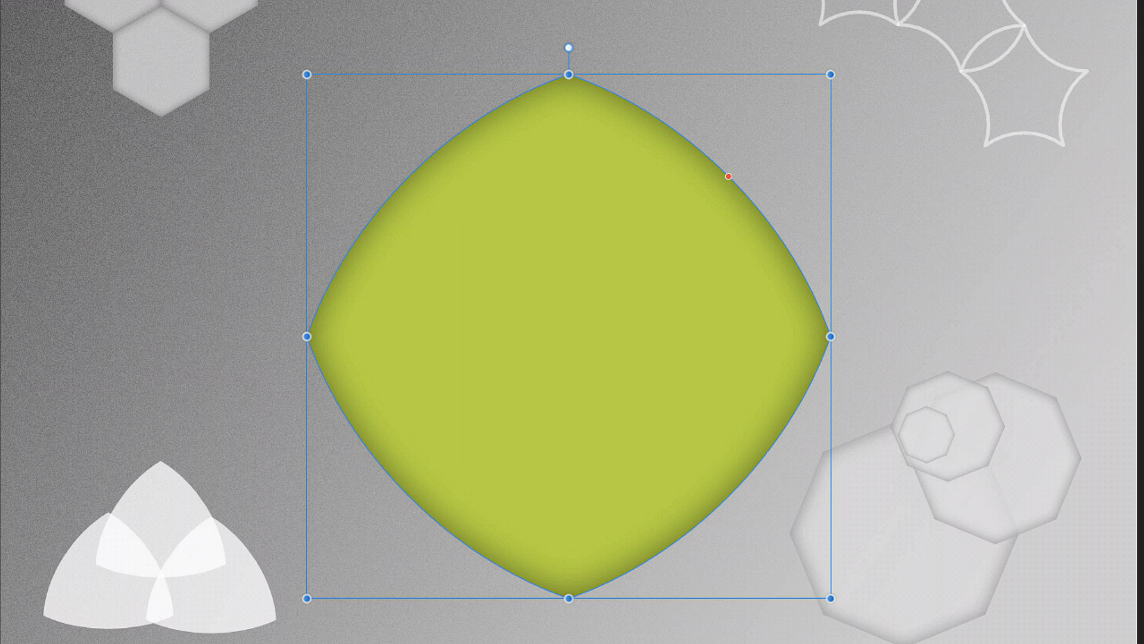
left_click_drag(728, 175, 594, 244)
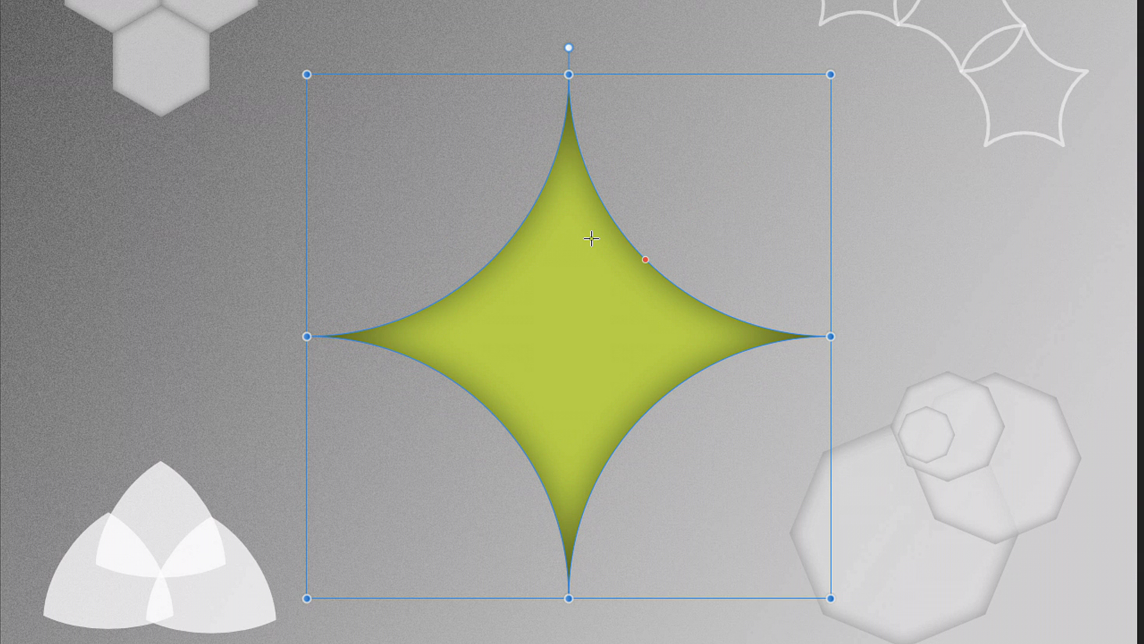
Step: Raise the green polygon to five sides, straighten its curve, and raise it to six sides with an adjusted curve
key("Up")
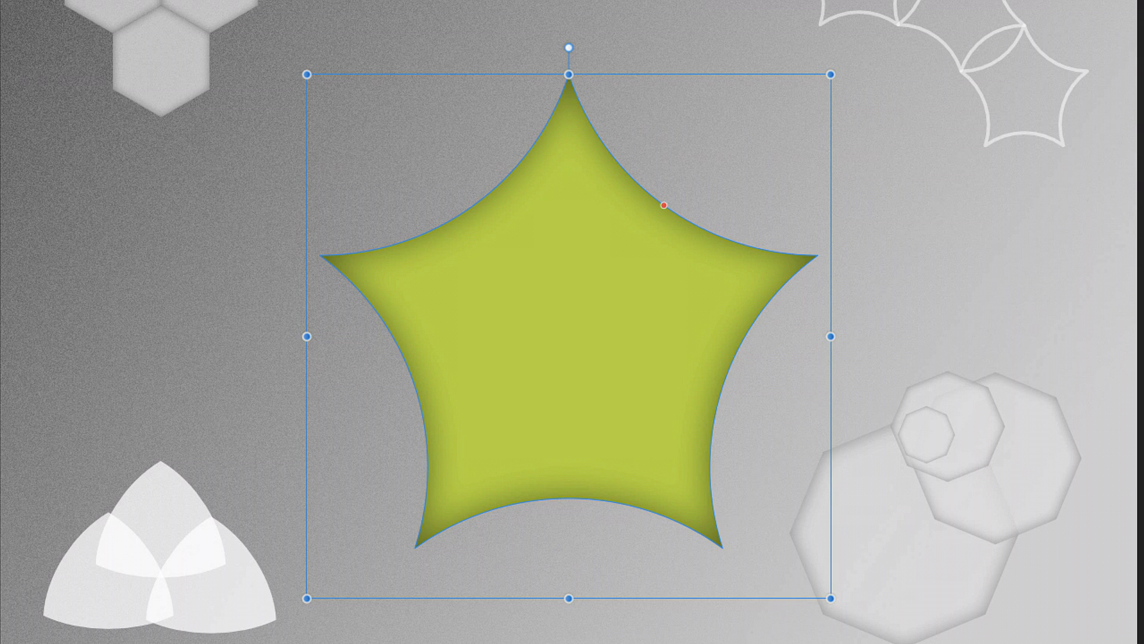
left_click_drag(665, 204, 685, 171)
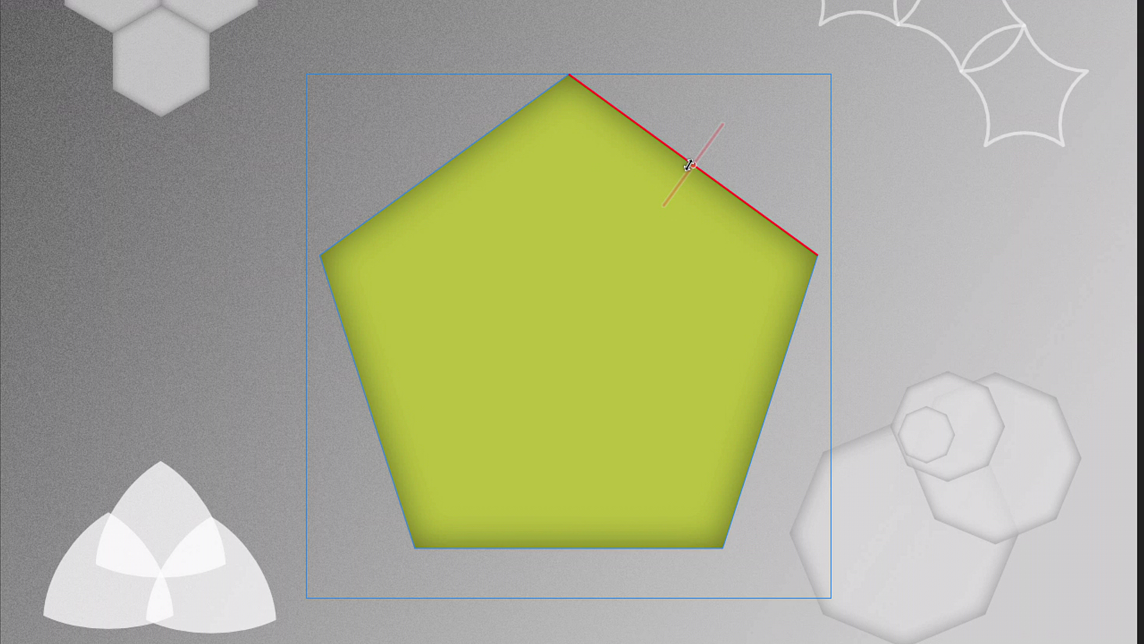
mouse_move(689, 165)
left_mouse_down()
mouse_move(722, 128)
mouse_move(700, 165)
left_mouse_up()
key("Up")
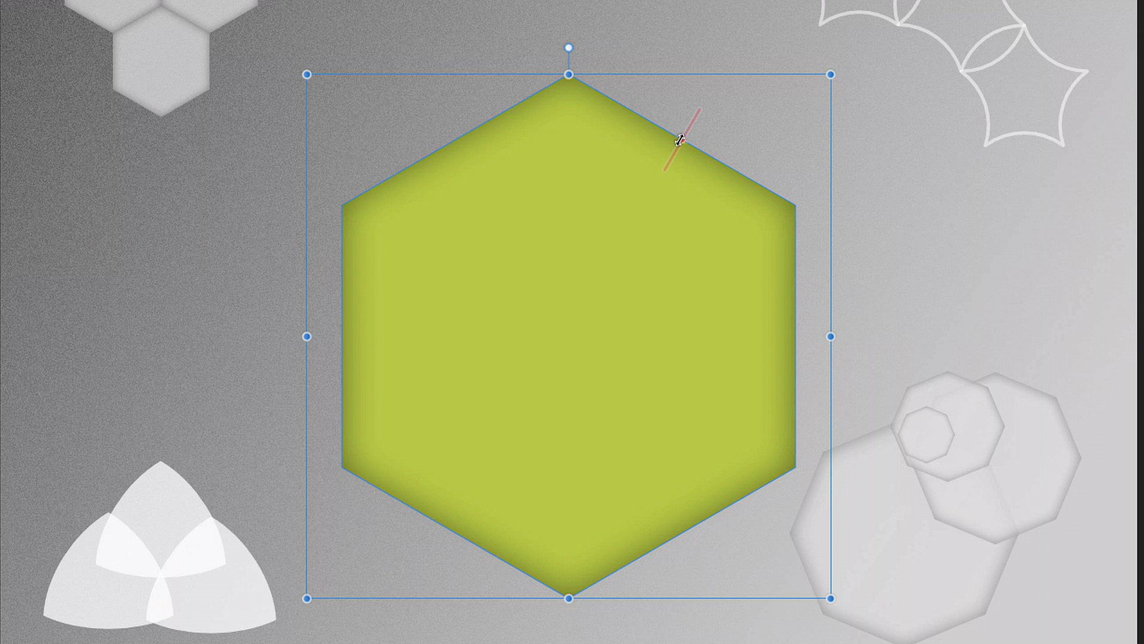
mouse_move(680, 140)
left_mouse_down()
mouse_move(648, 180)
mouse_move(689, 107)
mouse_move(684, 127)
left_mouse_up()
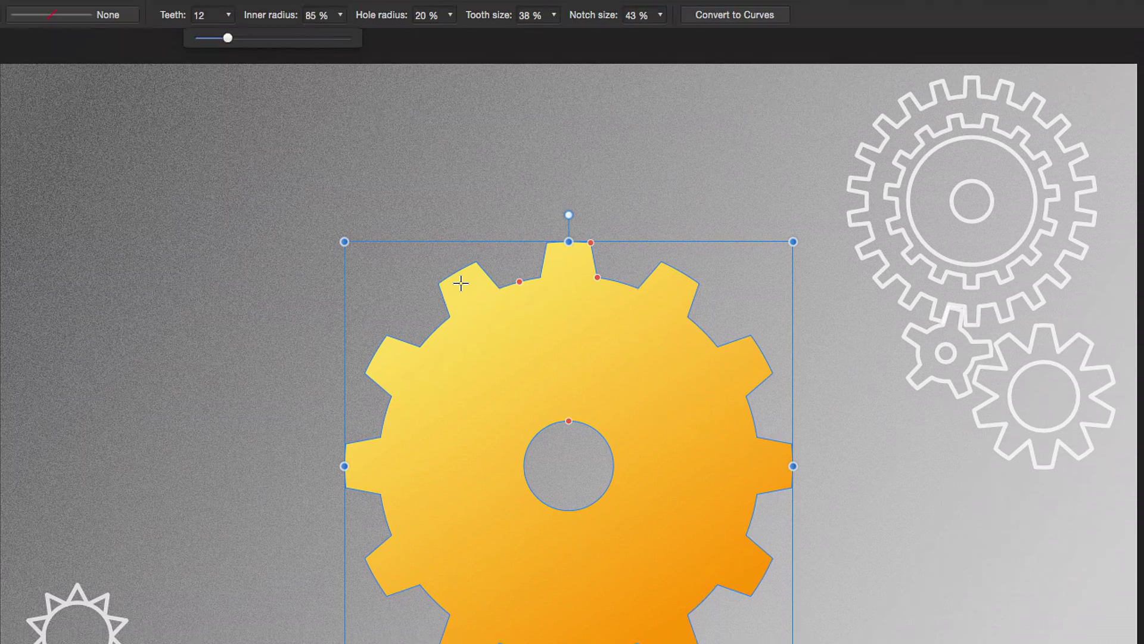
left_click_drag(227, 79, 227, 106)
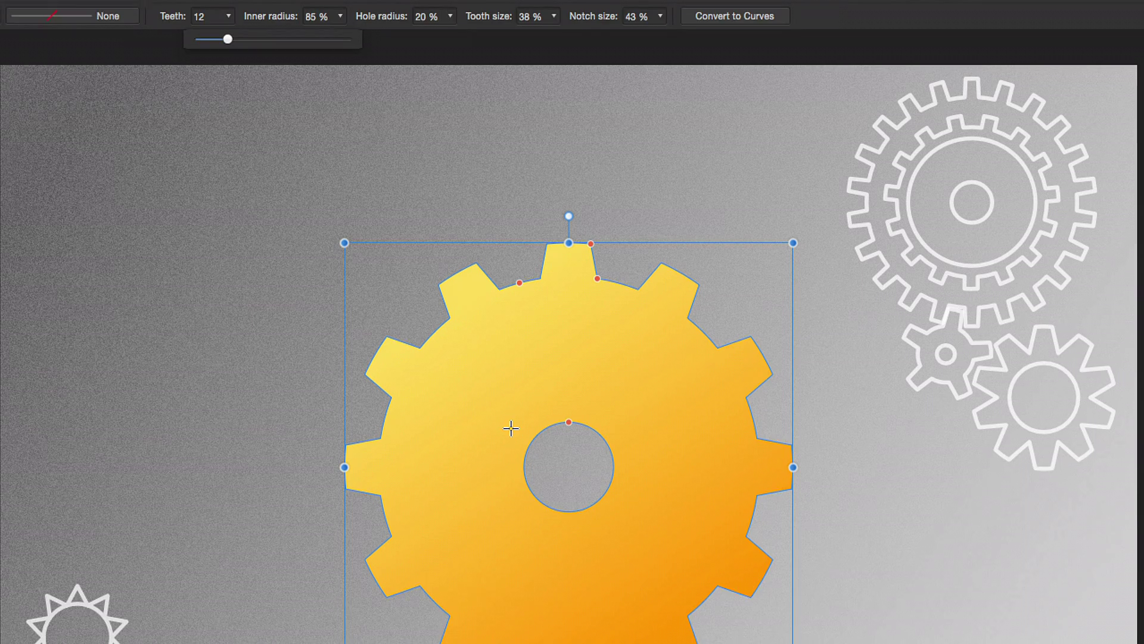
Step: Enlarge the twelve-toothed cog's hole into a thin ring and reshape its teeth into inward-pointing triangles
left_click_drag(567, 464, 567, 415)
left_click_drag(566, 255, 568, 186)
left_click_drag(591, 126, 627, 138)
left_click_drag(519, 164, 569, 188)
left_click_drag(626, 132, 595, 132)
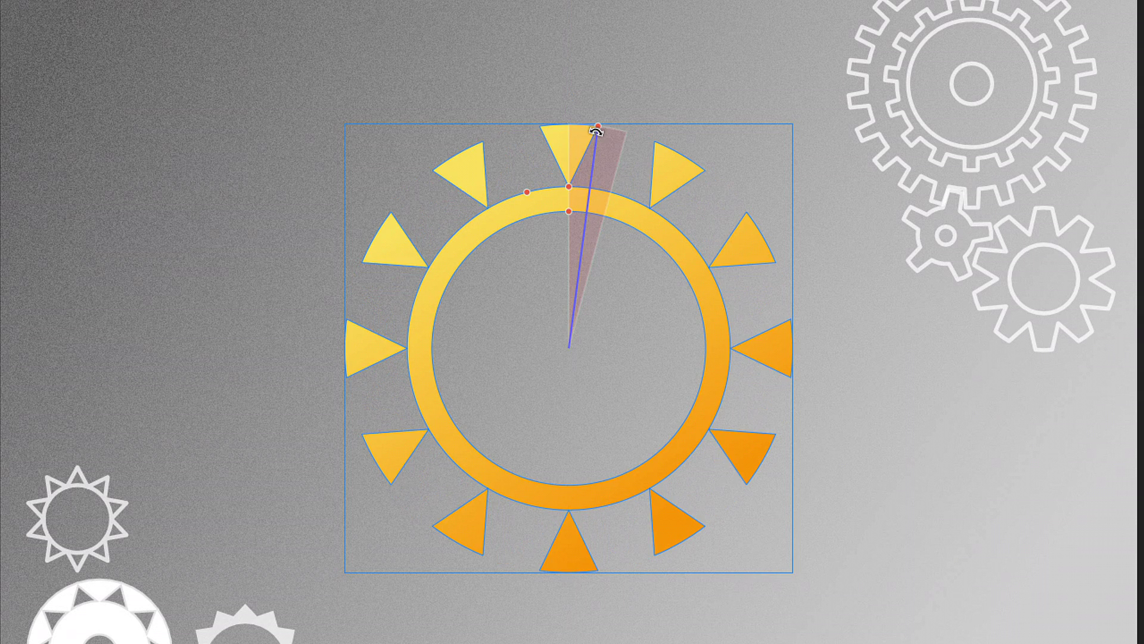
Step: Shrink the cog's inner radius and hole to form long spokes, and widen them into a disc with narrow notches
left_click_drag(555, 208, 587, 286)
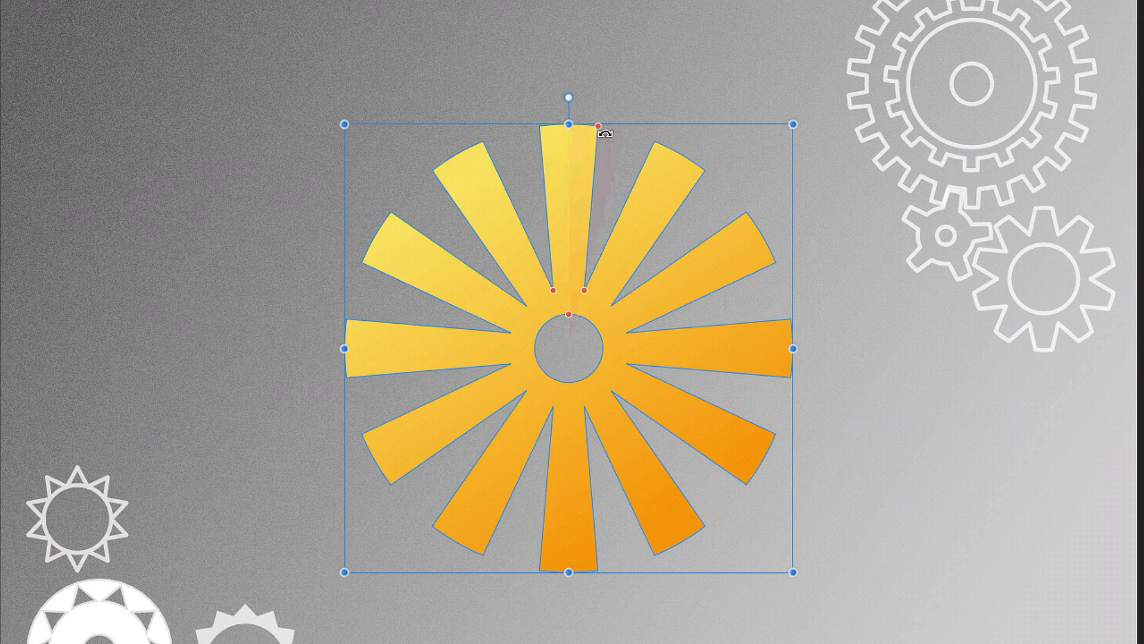
left_click_drag(599, 127, 620, 131)
left_click_drag(584, 291, 531, 222)
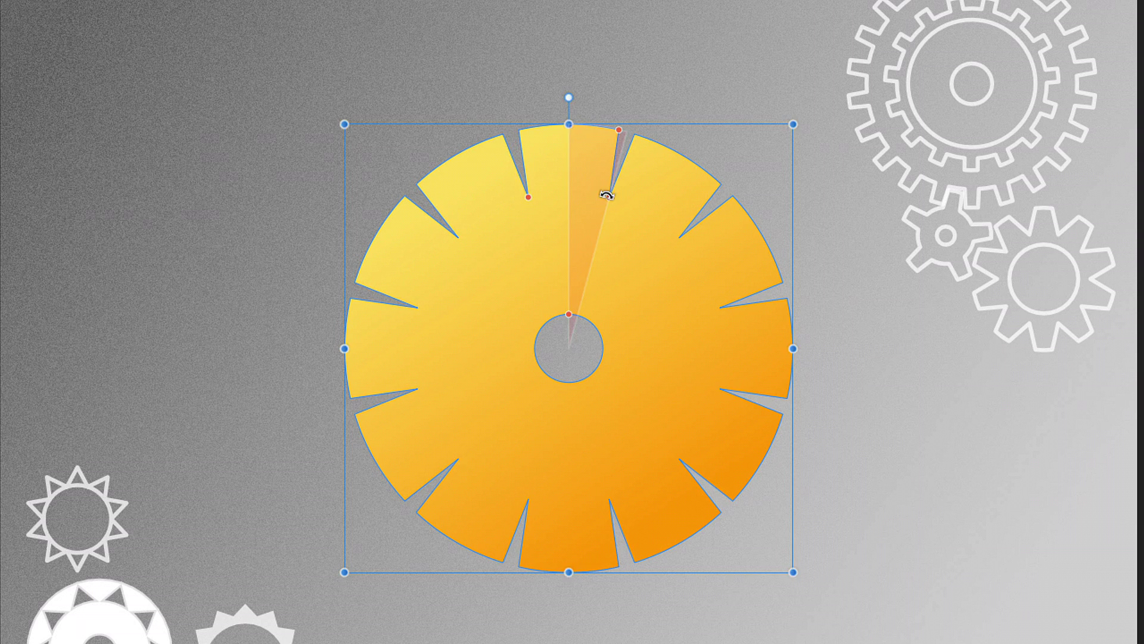
Step: Raise the cog to 14 teeth and taper them to sharp points, forming a sunburst
left_click_drag(606, 194, 565, 191)
left_click_drag(617, 142, 609, 194)
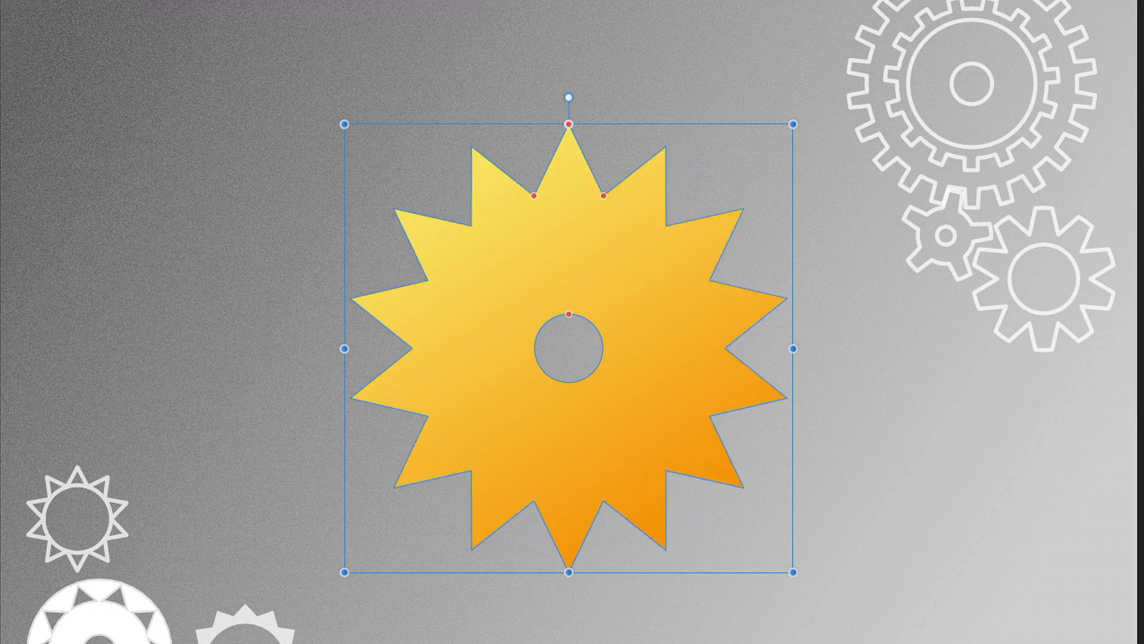
Step: Reduce the cog to three broad teeth and adjust its inner radius, hole and notches to form a thick ring
left_click_drag(498, 203, 553, 315)
left_click_drag(568, 124, 644, 137)
left_click_drag(569, 314, 569, 179)
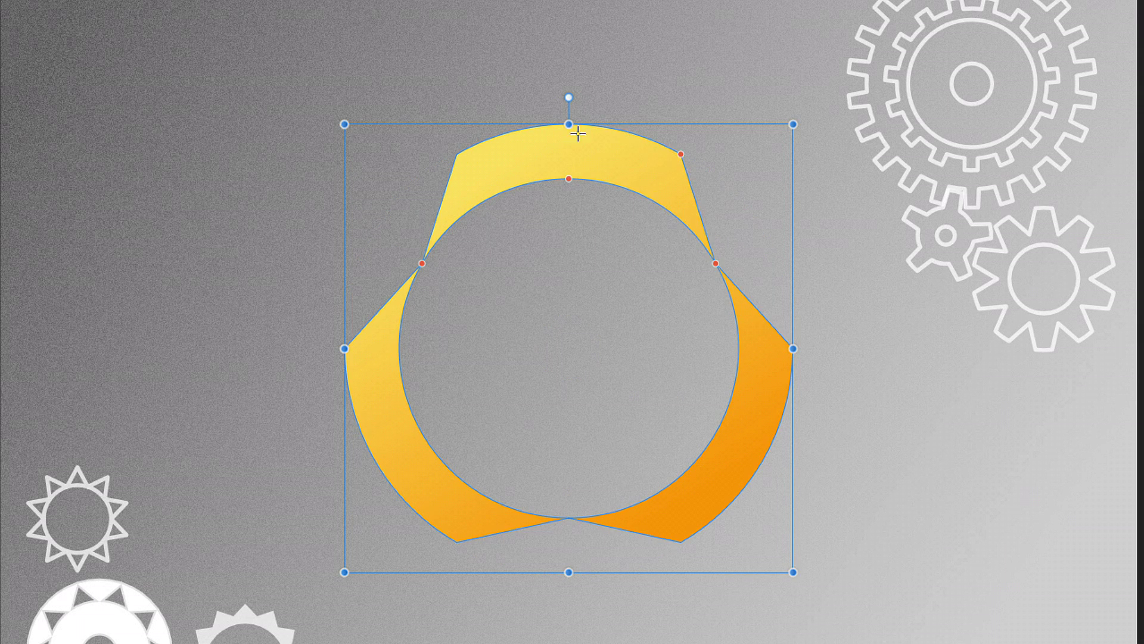
left_click_drag(681, 153, 666, 177)
left_click_drag(569, 179, 571, 224)
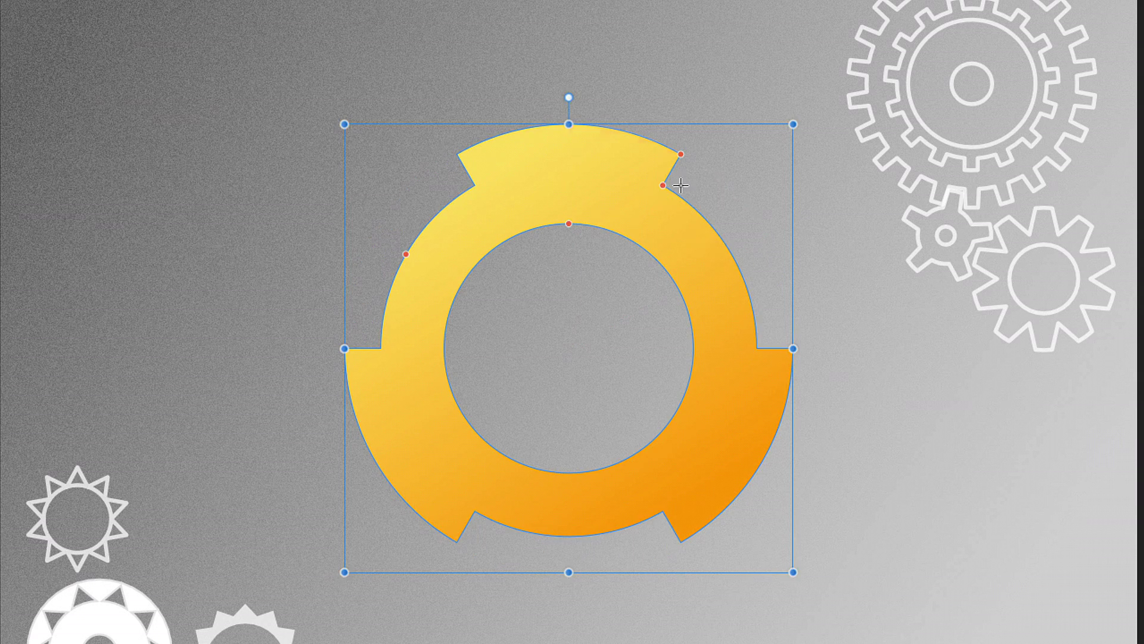
left_click_drag(654, 202, 677, 191)
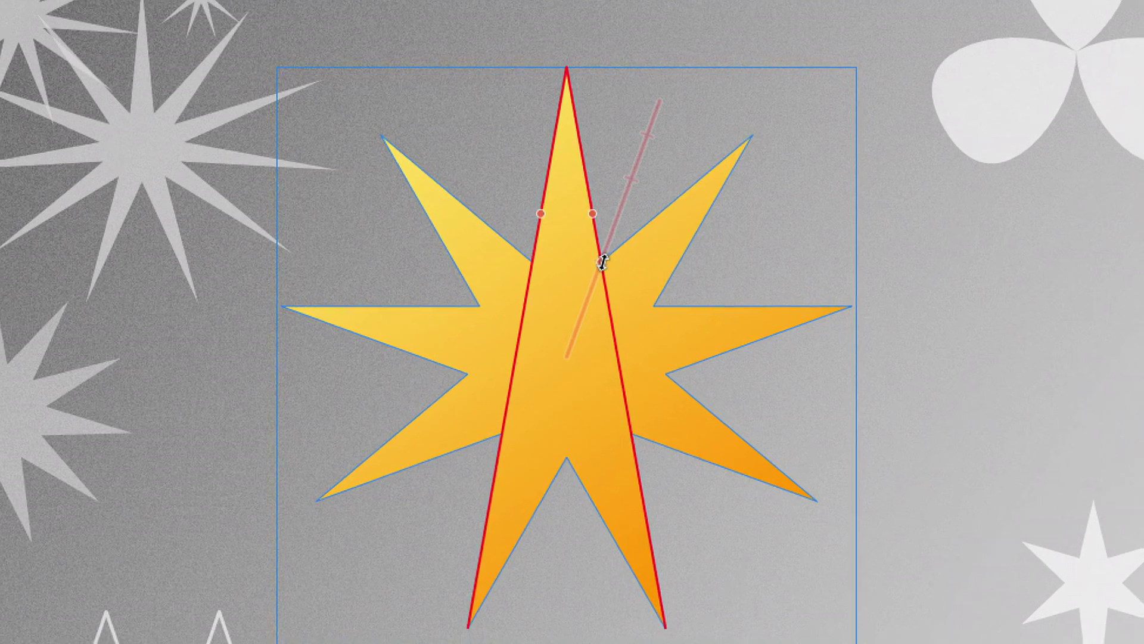
Step: Adjust the nine-pointed star's inner radius so the edges of opposite points line up
mouse_move(602, 261)
left_mouse_down()
mouse_move(579, 298)
mouse_move(585, 311)
mouse_move(640, 136)
mouse_move(601, 255)
left_mouse_up()
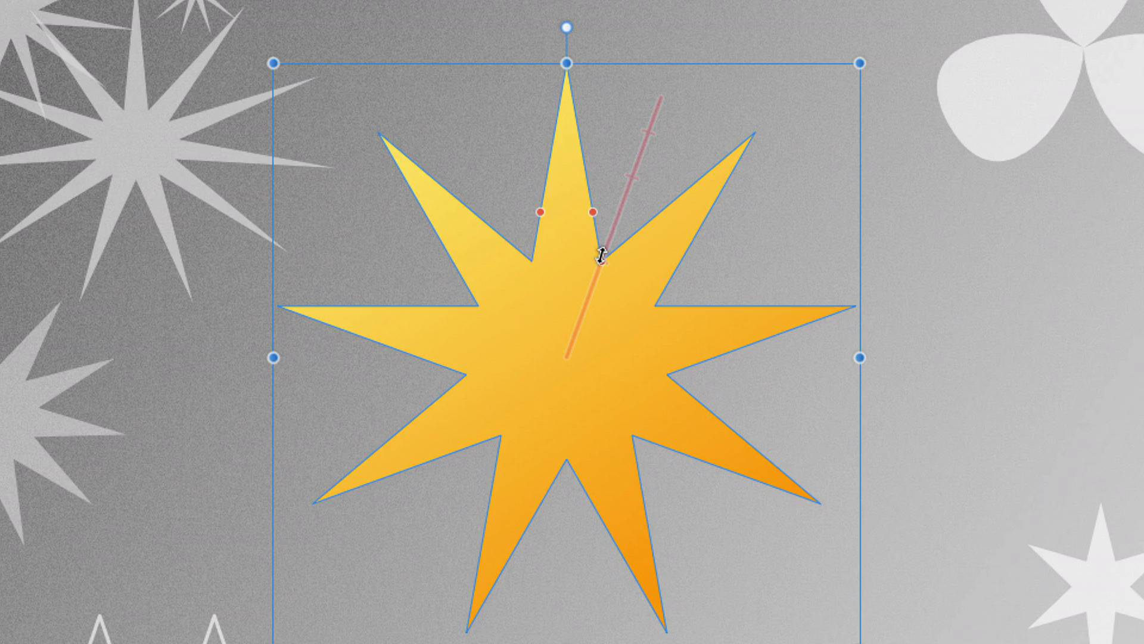